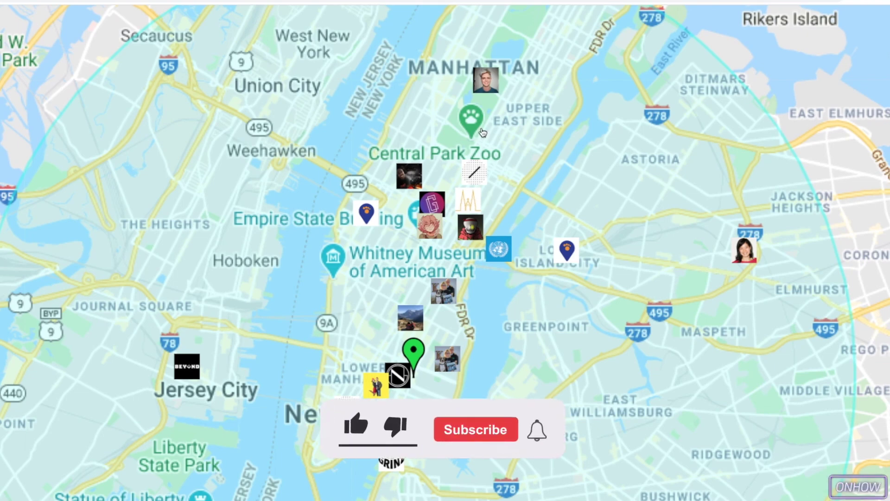
- Open the top Manhattan marker's popup and highlight the drone video's title
left_click(485, 85)
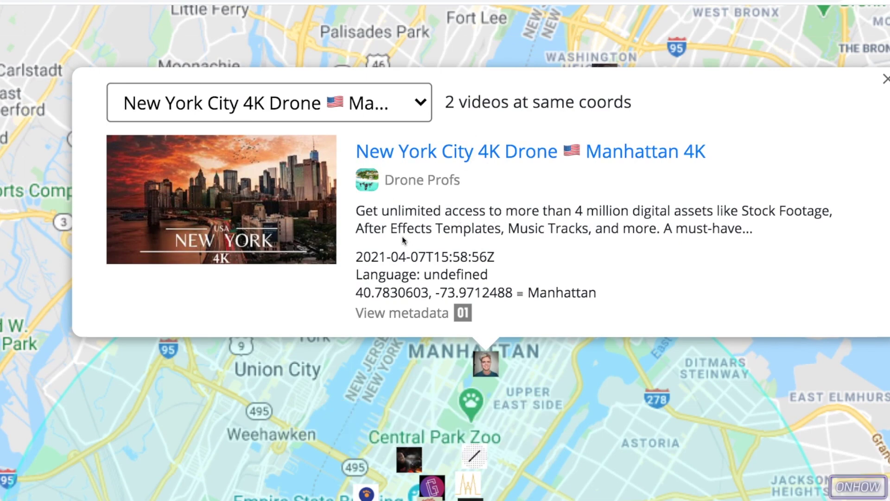
right_click(419, 153)
left_click(458, 154)
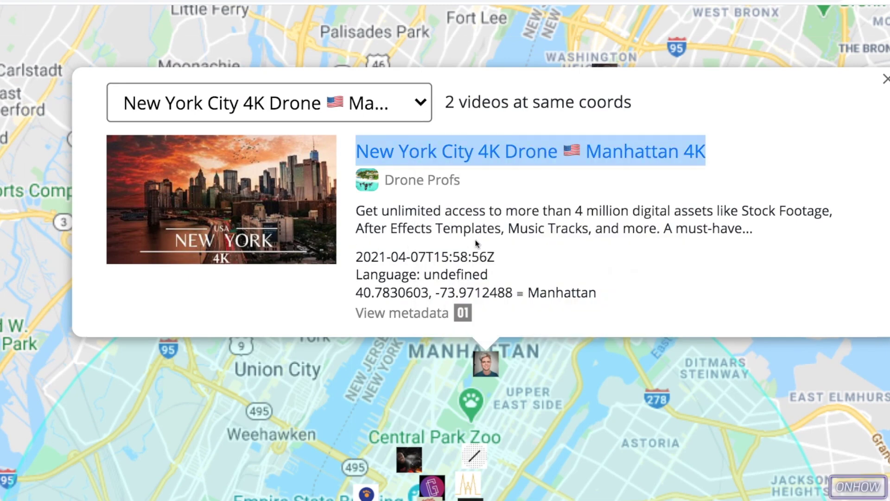
- Open the dark-thumbnail marker's popup for the Hell's Kitchen 'Rich Long' audio snippet video
scroll(475, 243, "down", 3)
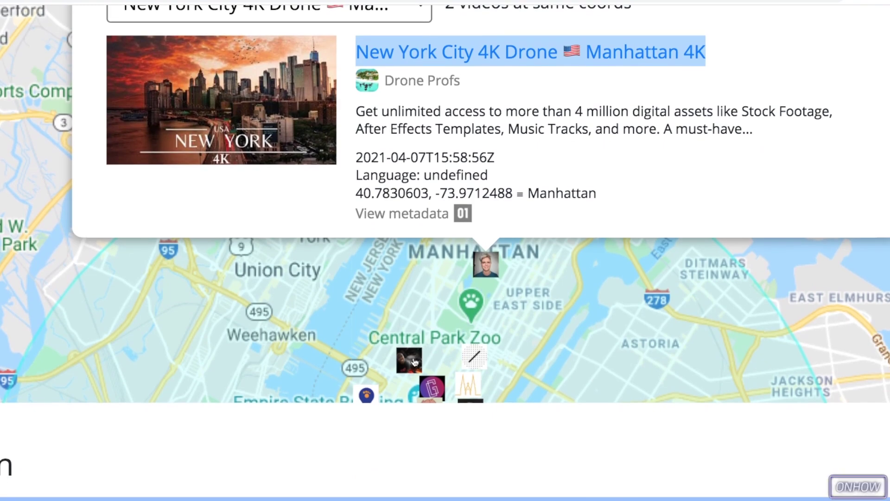
left_click(414, 362)
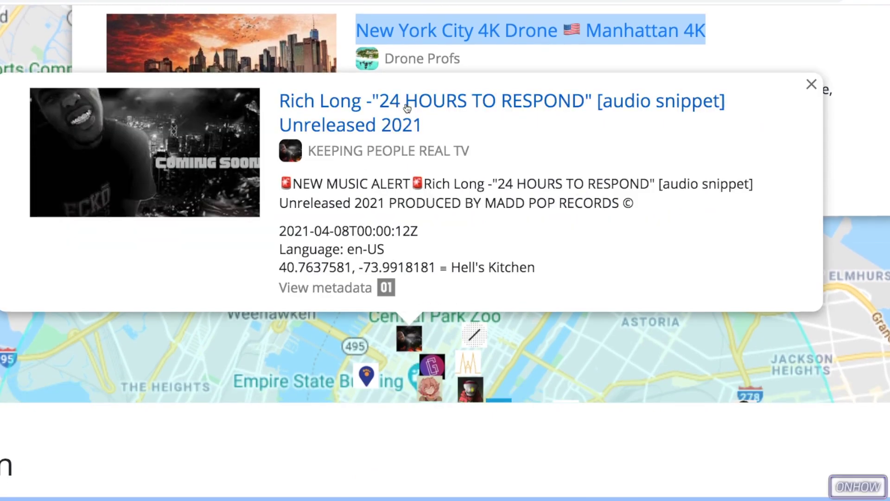
scroll(464, 311, "down", 2)
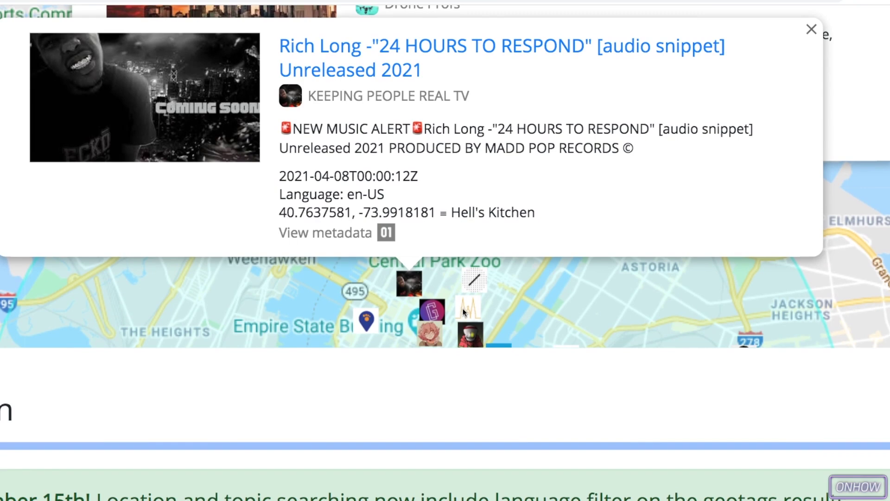
mouse_move(475, 292)
left_mouse_down()
mouse_move(485, 324)
mouse_move(503, 165)
left_mouse_up()
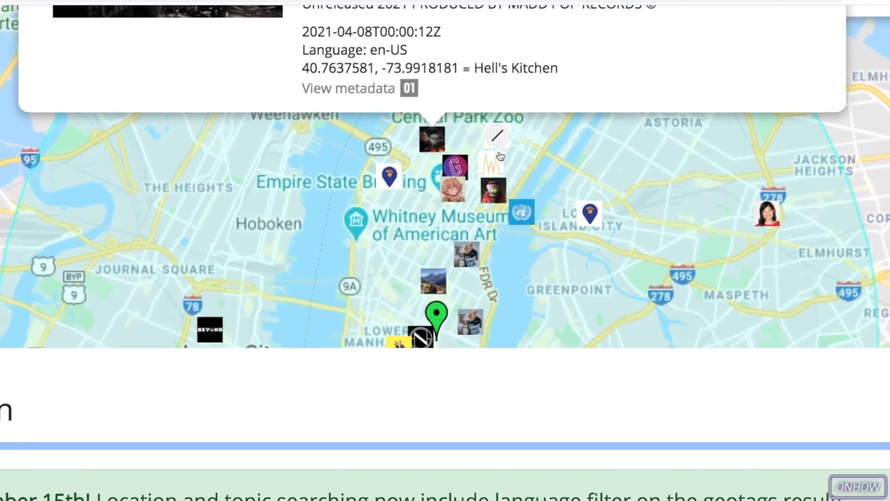
- Pan the Geofind map upward to reveal more video markers
left_click_drag(524, 253, 523, 130)
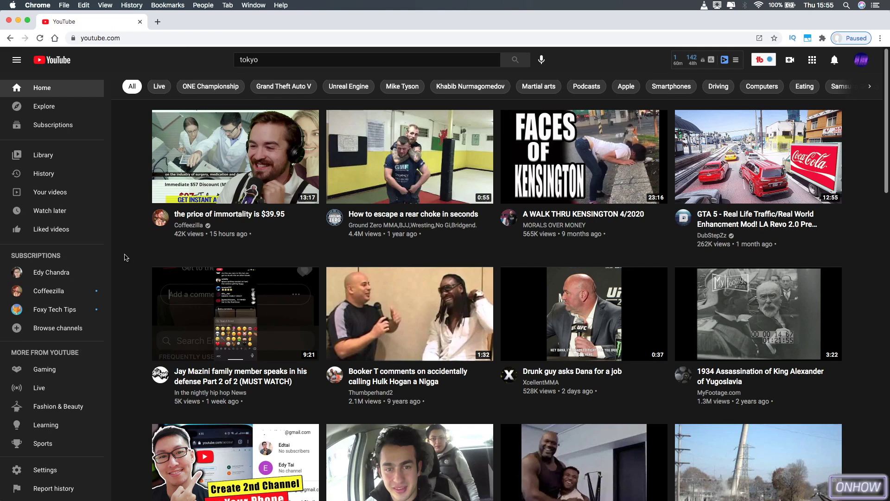
- Search YouTube for 'new york' and filter the results to videos with a Location
double_click(267, 62)
type("ne w")
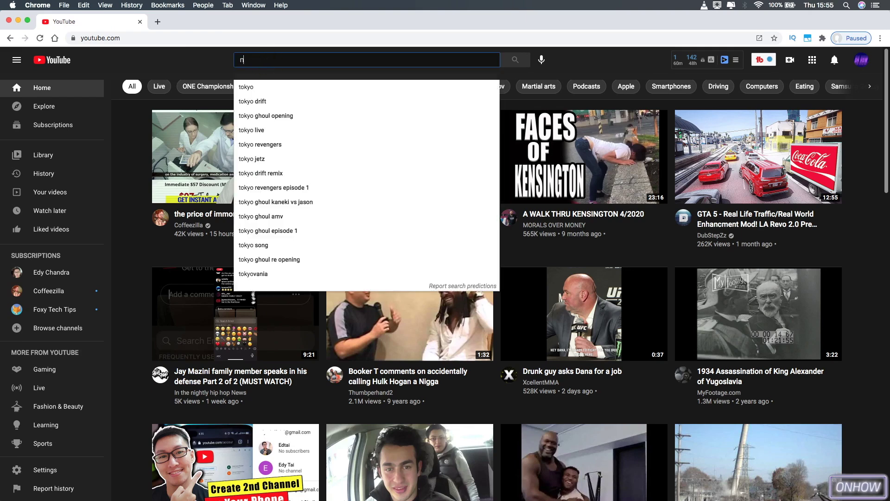
key("BackSpace")
key("BackSpace")
type("w t")
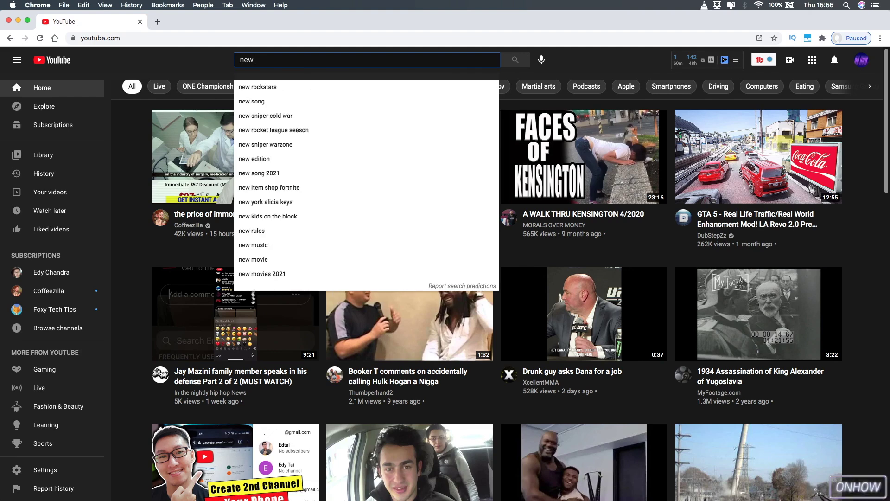
key("BackSpace")
type("york")
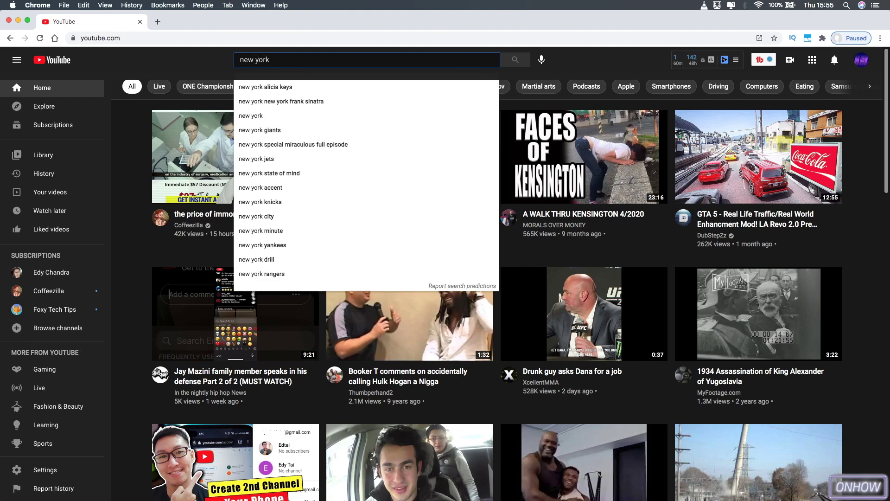
key("Return")
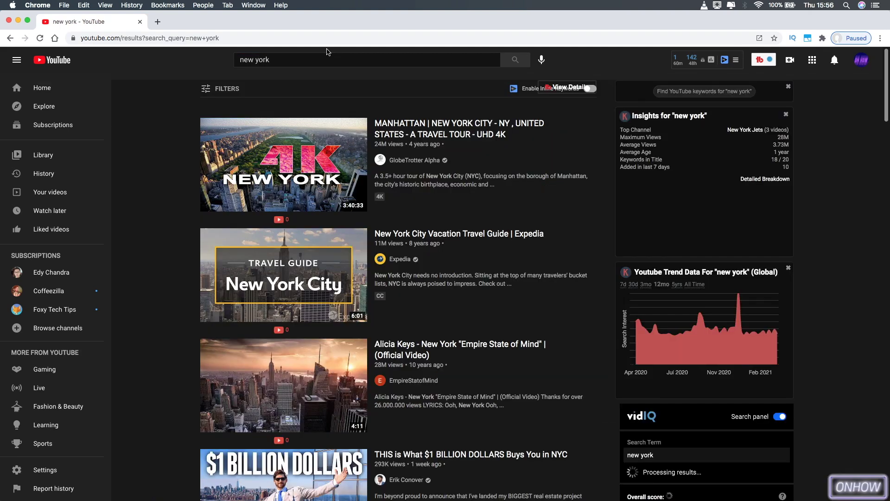
left_click(217, 94)
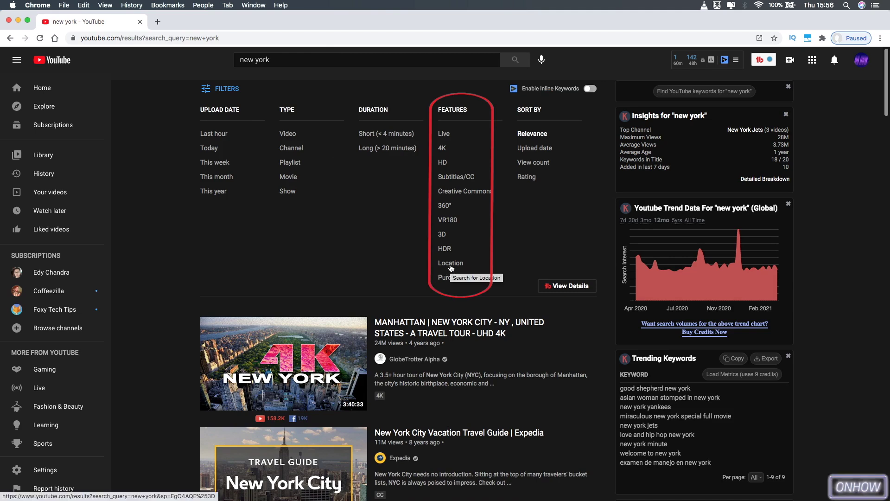
left_click(451, 263)
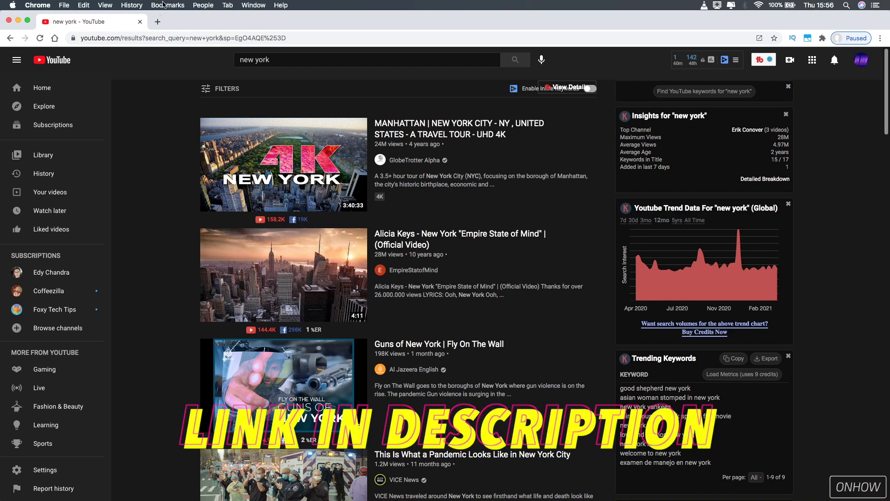
- Load mattw.io/youtube-geofind/location in a new Chrome tab
left_click(157, 21)
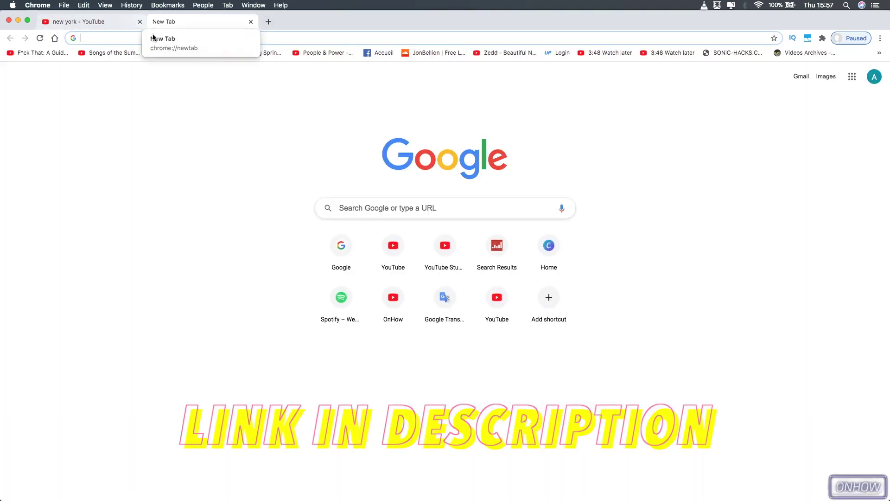
type("https://mattw.io/youtube-geofind/location")
key("Return")
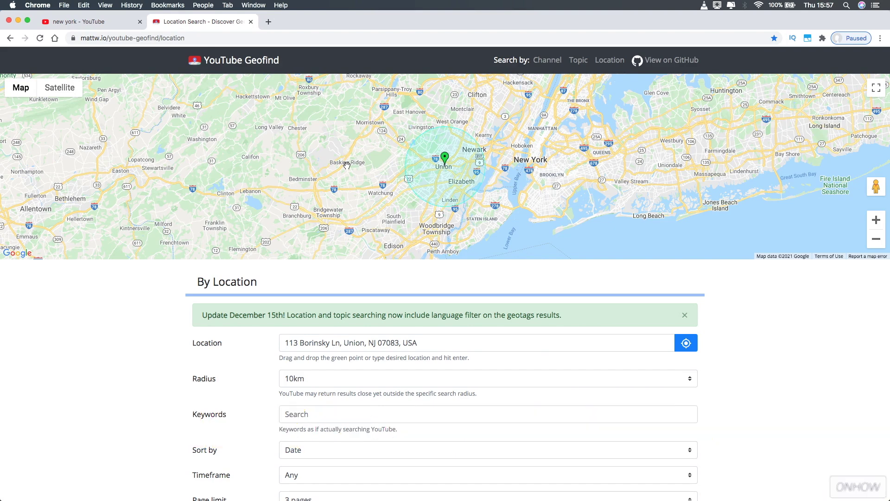
- Zoom the map out to the whole continent, then back in toward the US Northeast
mouse_move(347, 165)
left_mouse_down()
mouse_move(398, 195)
mouse_move(252, 139)
left_mouse_up()
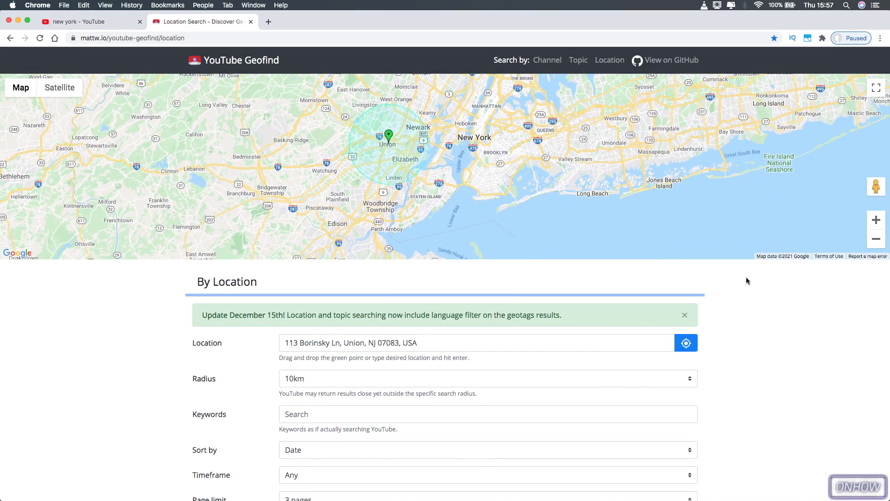
left_click(876, 239)
left_click(877, 239)
left_click(877, 239)
left_click(876, 239)
left_click(876, 239)
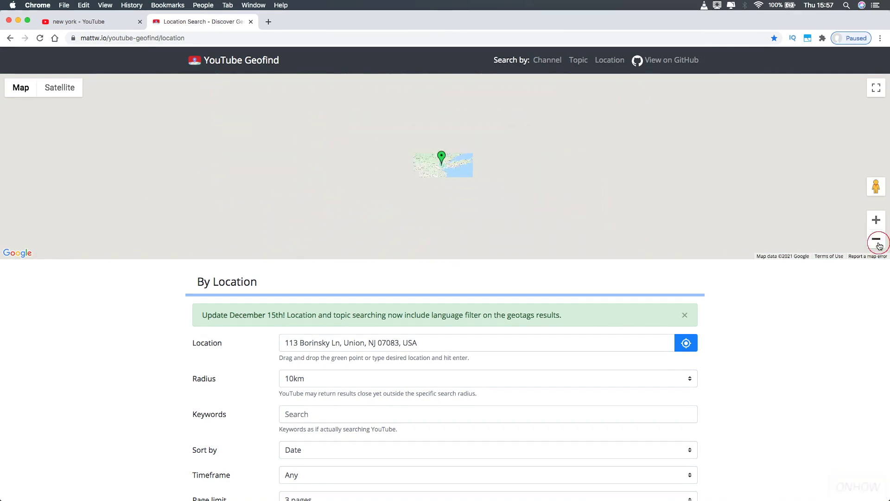
left_click(877, 239)
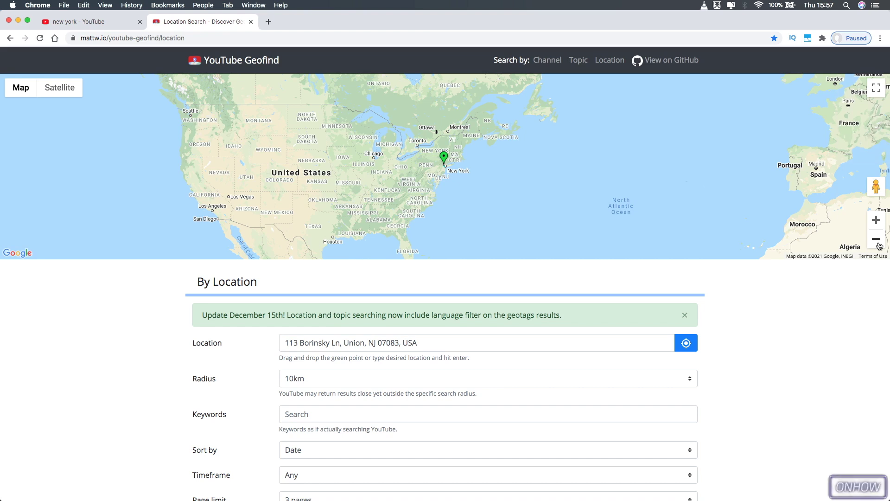
left_click_drag(803, 214, 820, 198)
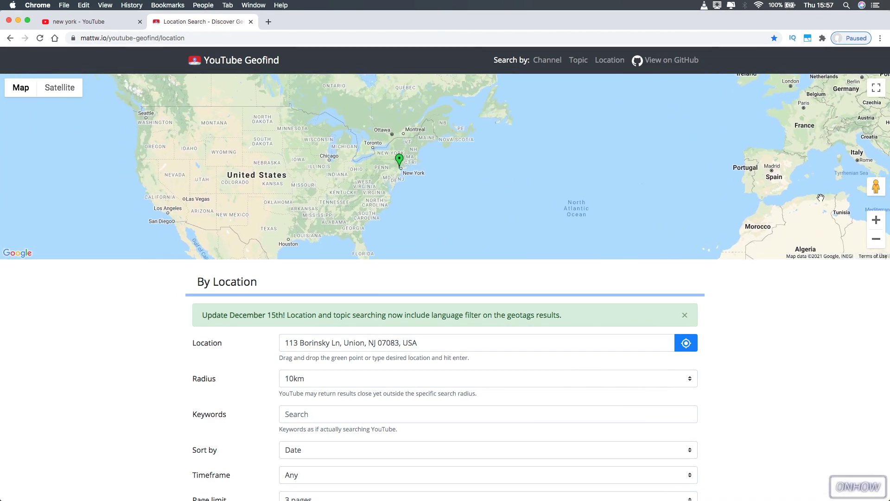
left_click(877, 219)
left_click(876, 220)
- Centre the map on New York and drag the search pin onto Manhattan's Bowery
left_click_drag(330, 155, 498, 140)
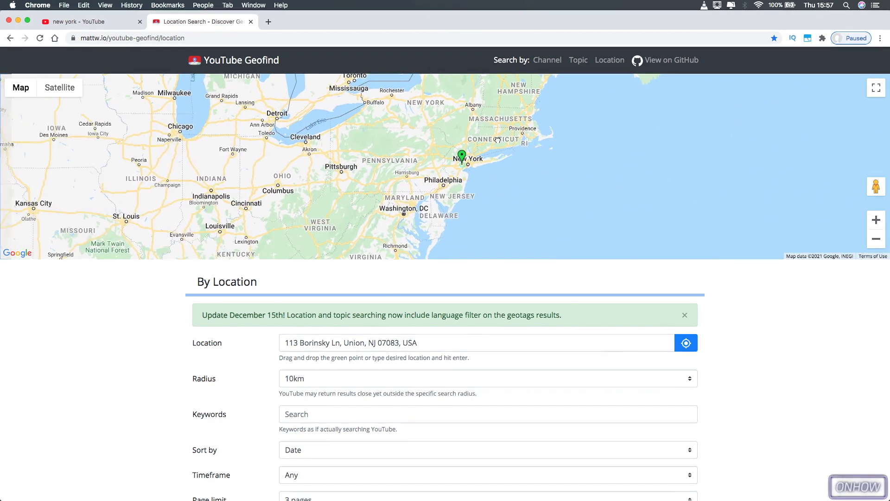
left_click(878, 225)
left_click(879, 226)
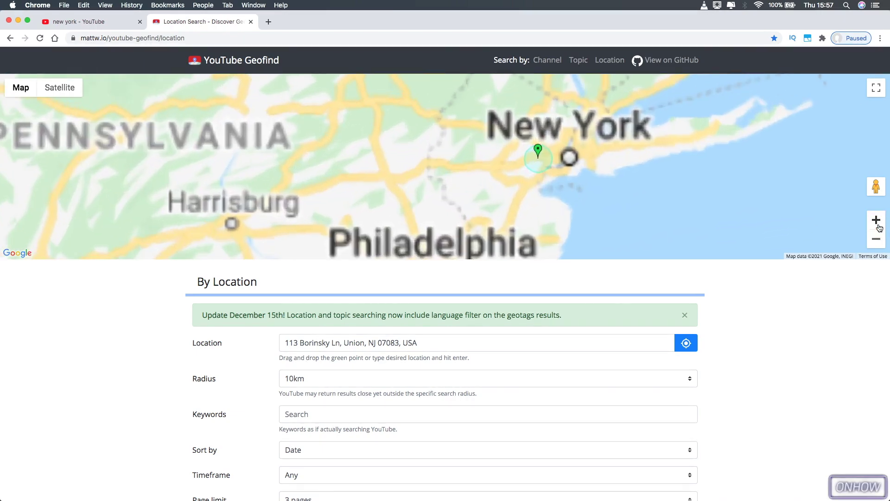
left_click_drag(875, 223, 435, 170)
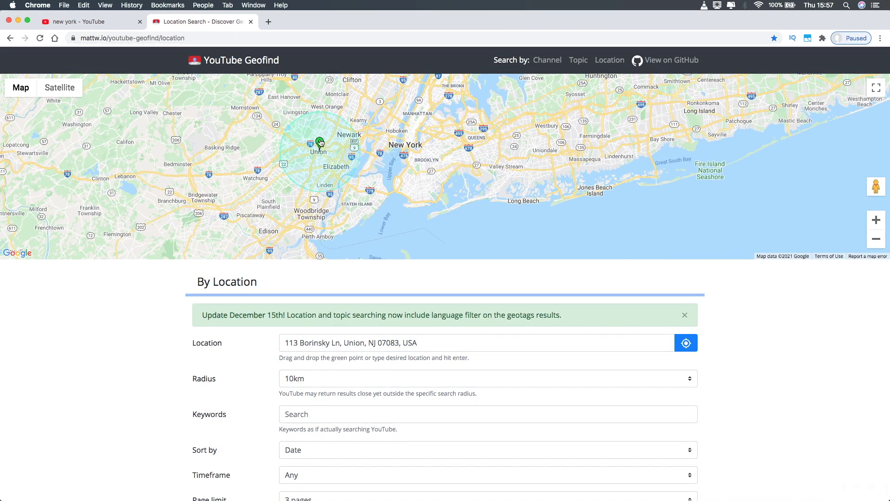
left_click_drag(320, 143, 409, 129)
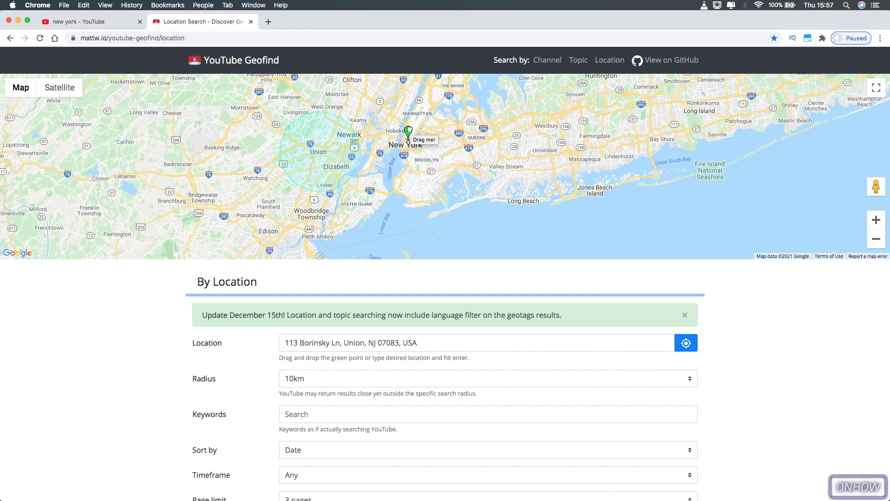
left_click_drag(410, 130, 411, 131)
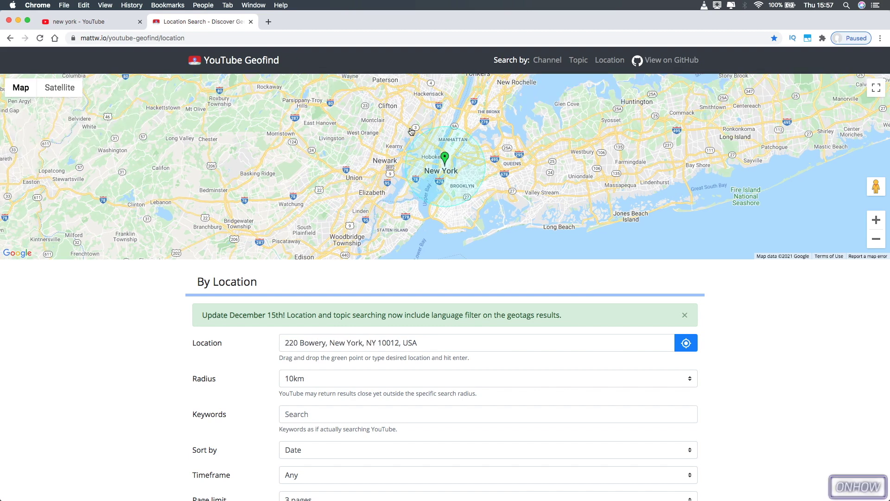
- Set the search radius around 220 Bowery to 20km
scroll(265, 348, "down", 5)
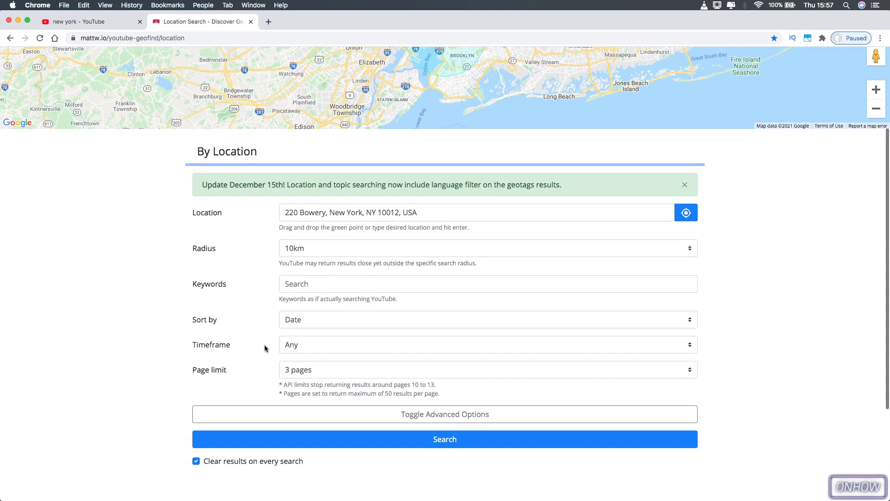
triple_click(337, 213)
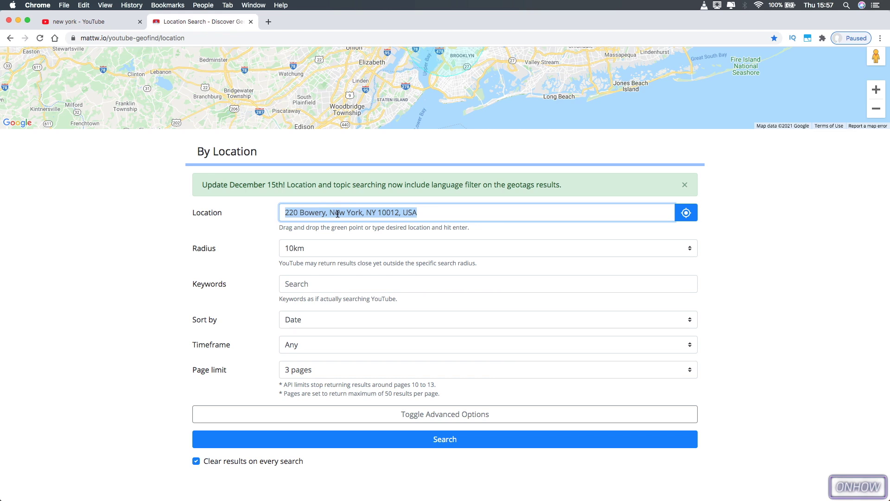
left_click(319, 250)
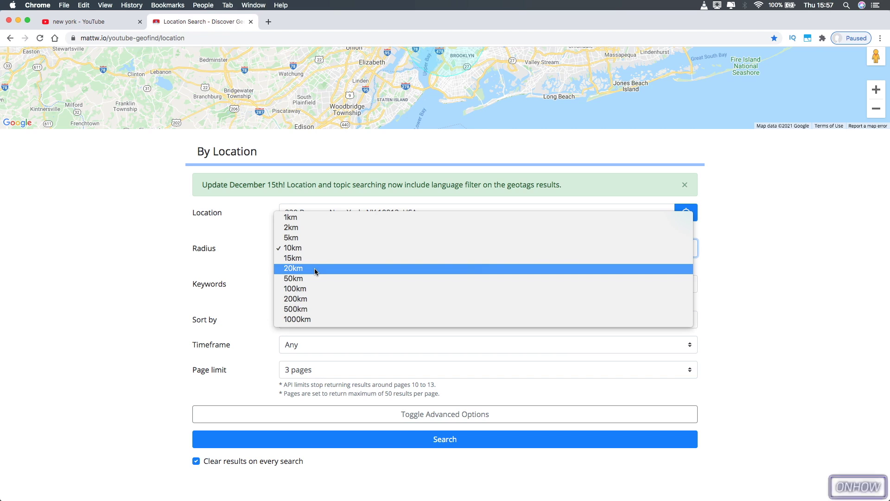
left_click(315, 268)
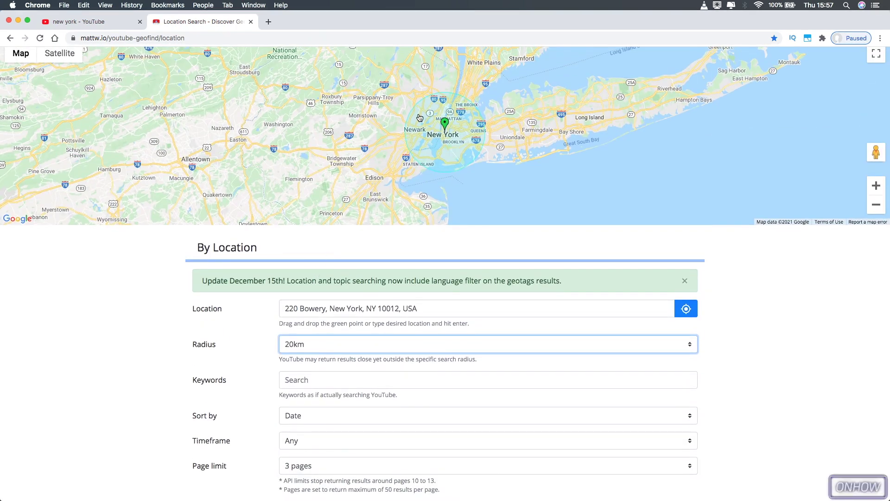
- Replace the search keywords with 'bikes'
scroll(377, 333, "down", 5)
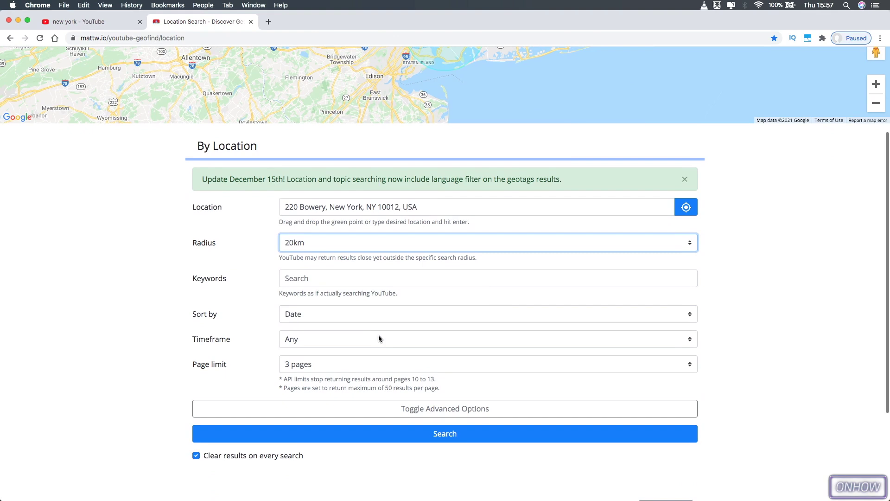
left_click(316, 278)
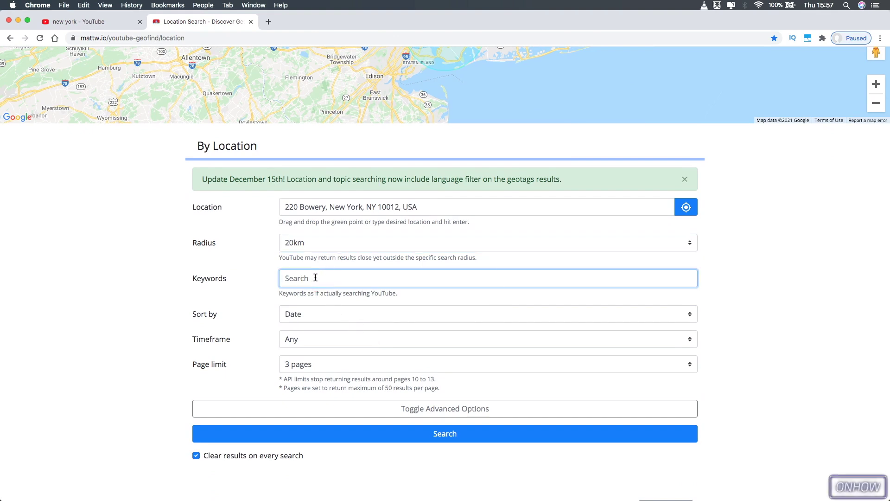
key("BackSpace")
key("BackSpace")
key("BackSpace")
type("bikes")
- Keep Date sorting and Any timeframe, and set the page limit to 5 pages
left_click(306, 314)
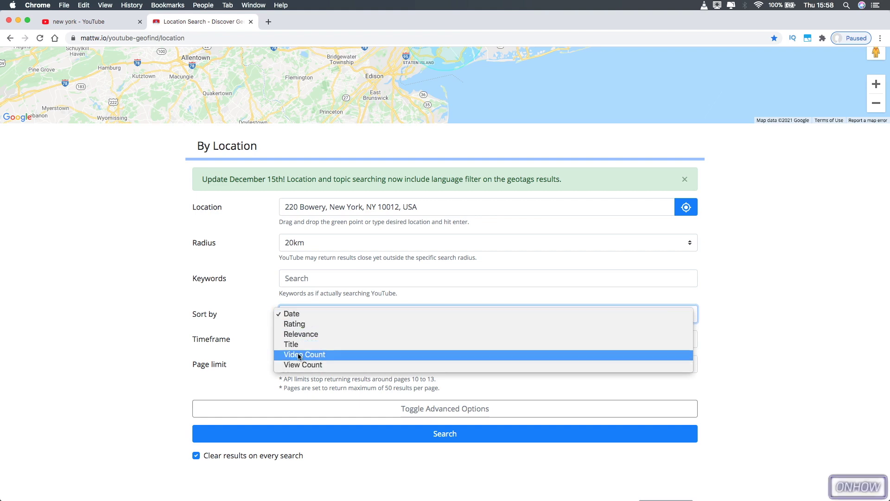
left_click(257, 319)
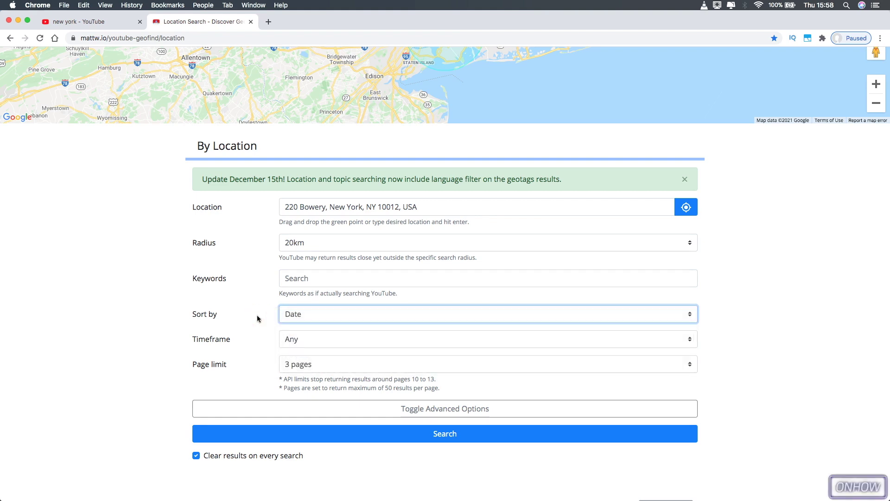
left_click(301, 343)
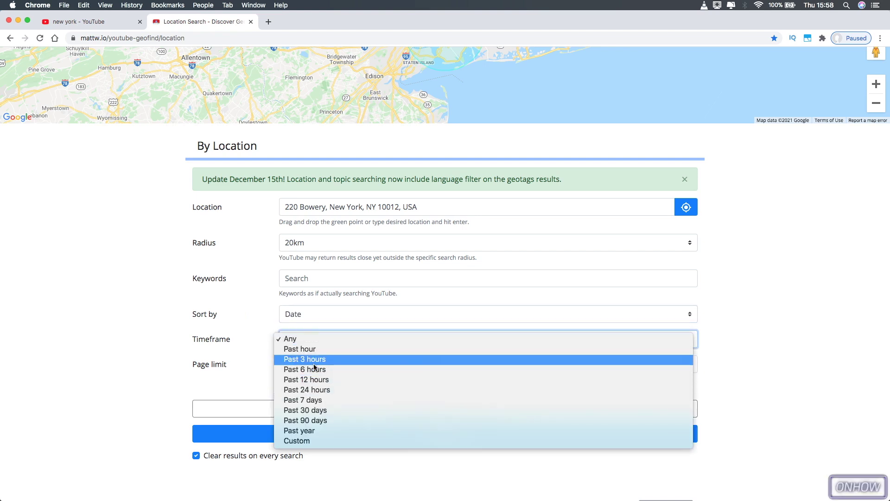
left_click(246, 324)
left_click(322, 368)
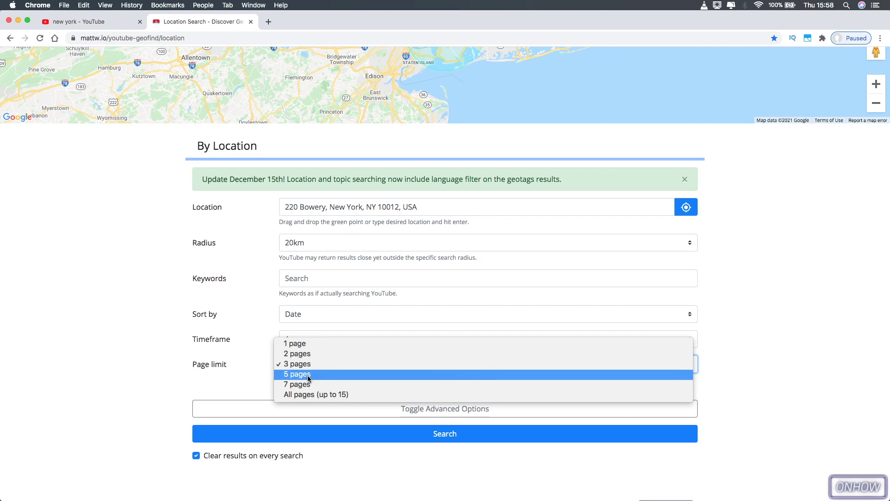
left_click(308, 377)
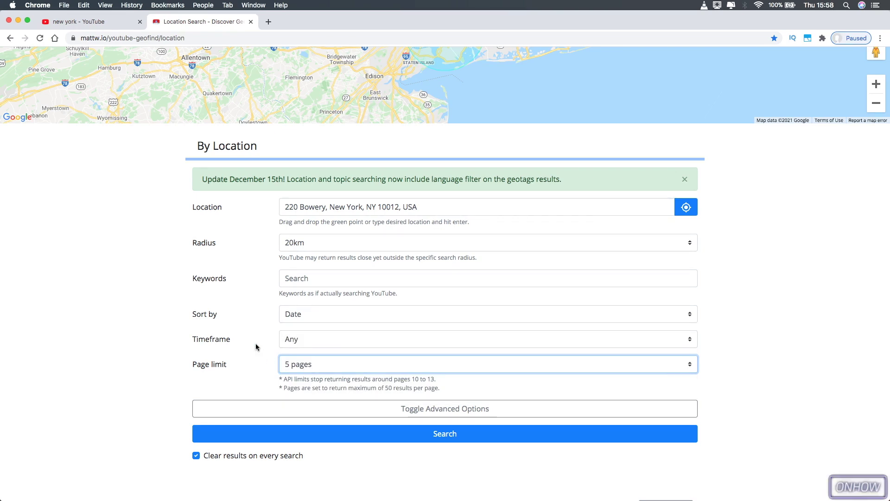
scroll(251, 330, "down", 3)
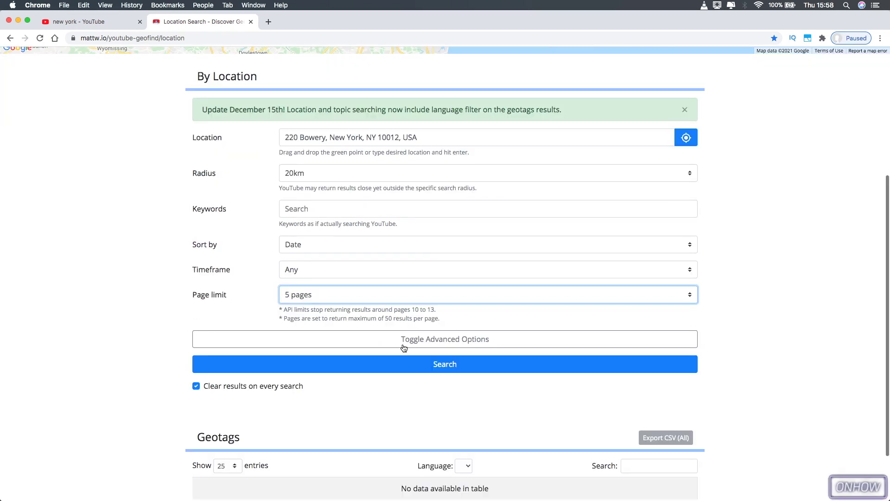
- Run the location search and return to the map of New York result pins
left_click(447, 367)
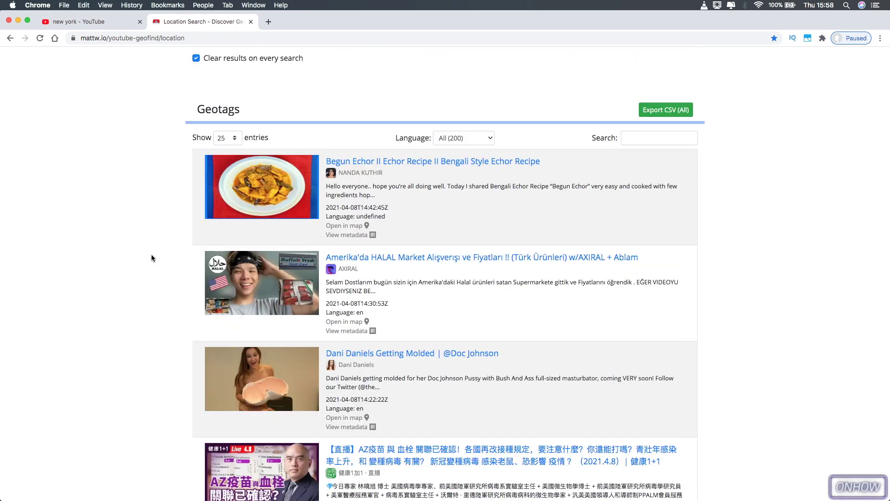
scroll(158, 205, "up", 10)
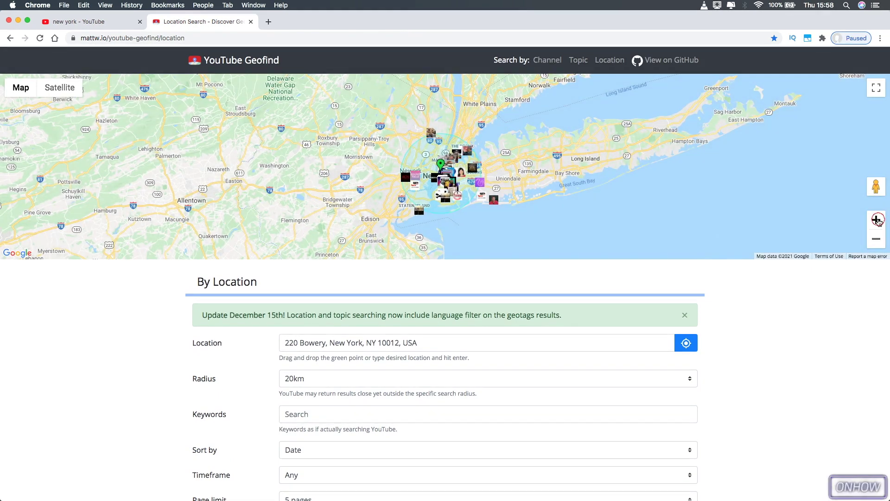
- Zoom to street level over lower Manhattan and open the Jersey City wrestling video's popup
left_click(876, 220)
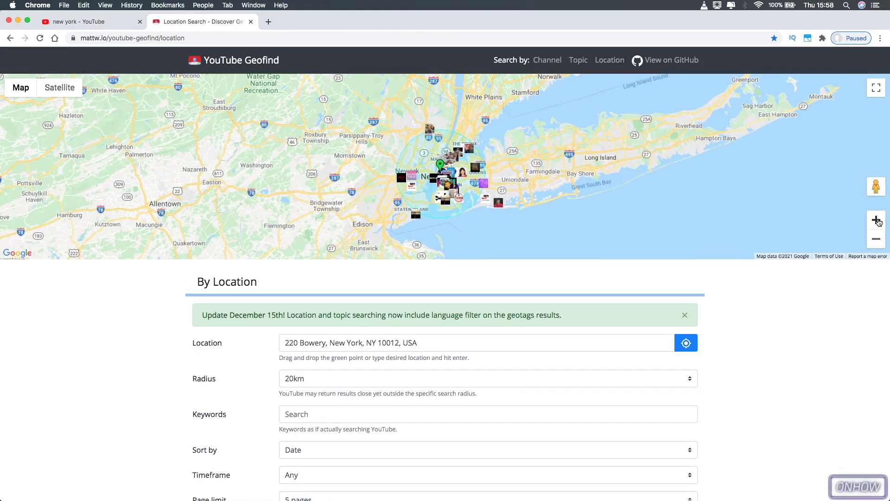
left_click(876, 219)
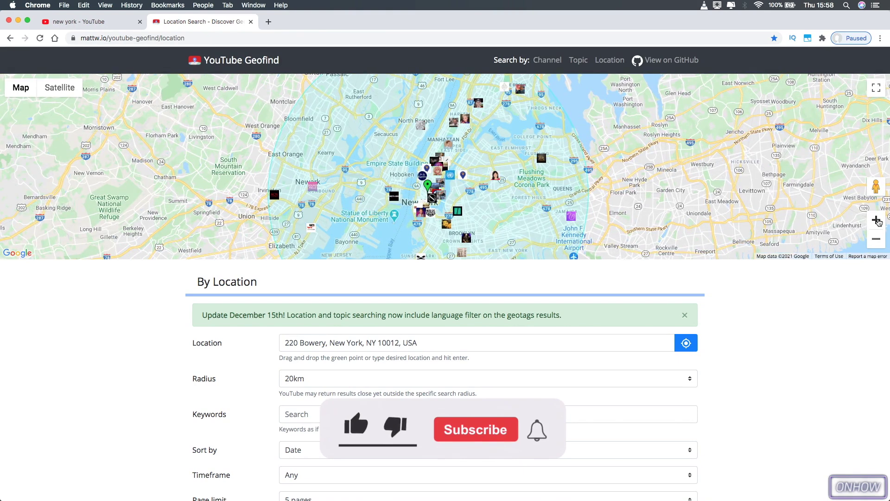
left_click(877, 219)
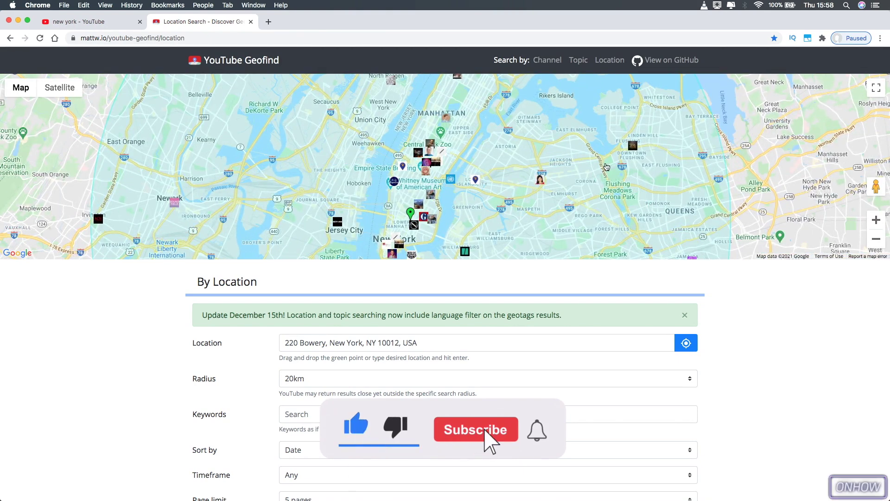
left_click_drag(595, 177, 599, 139)
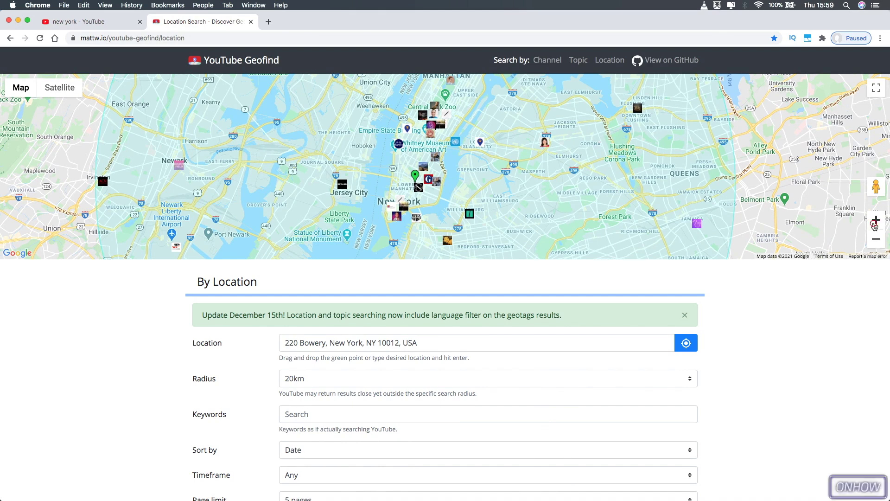
left_click(876, 220)
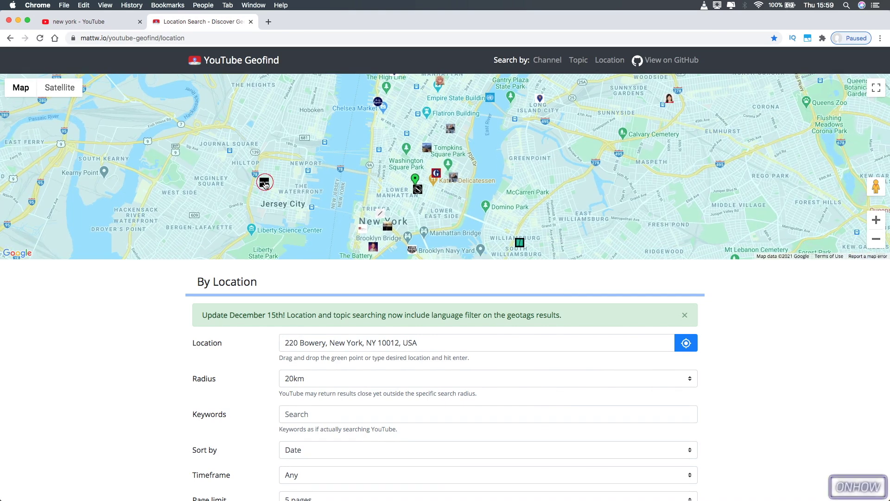
left_click(266, 184)
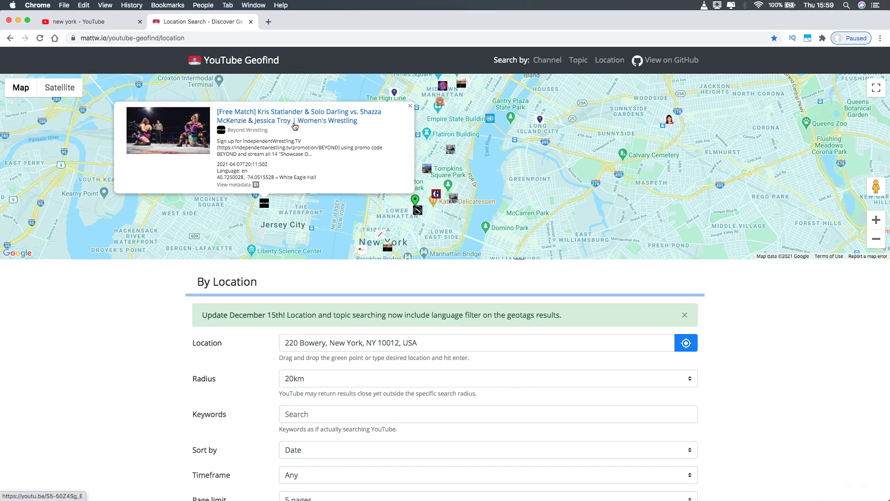
- Check the wrestling video title's link options, then pan the map toward Williamsburg
right_click(284, 122)
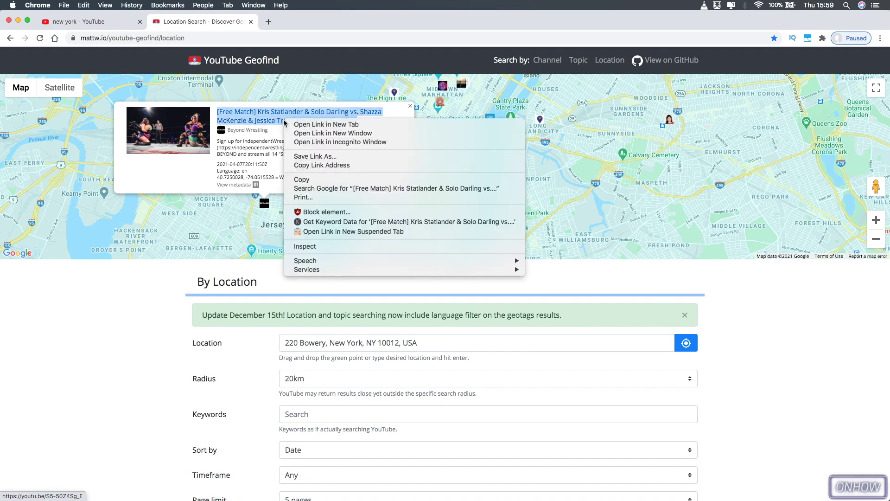
left_click(272, 147)
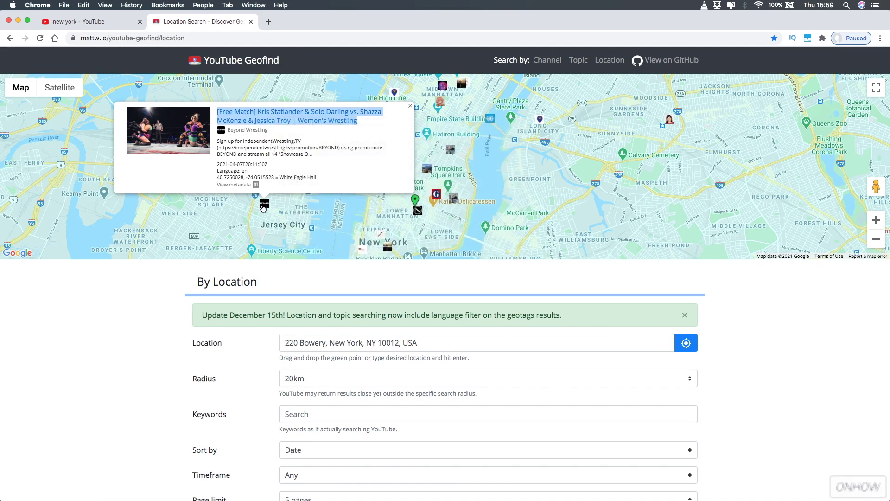
left_click_drag(517, 175, 492, 240)
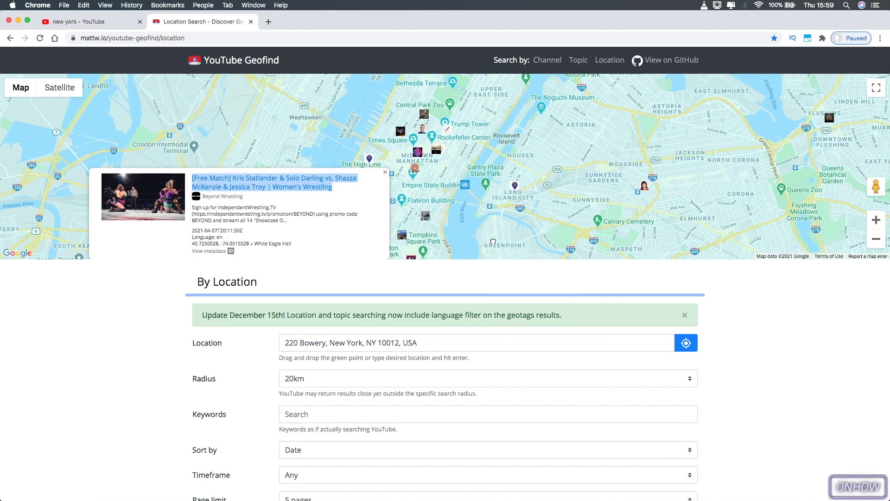
mouse_move(535, 180)
left_mouse_down()
mouse_move(512, 144)
mouse_move(471, 109)
mouse_move(493, 48)
left_mouse_up()
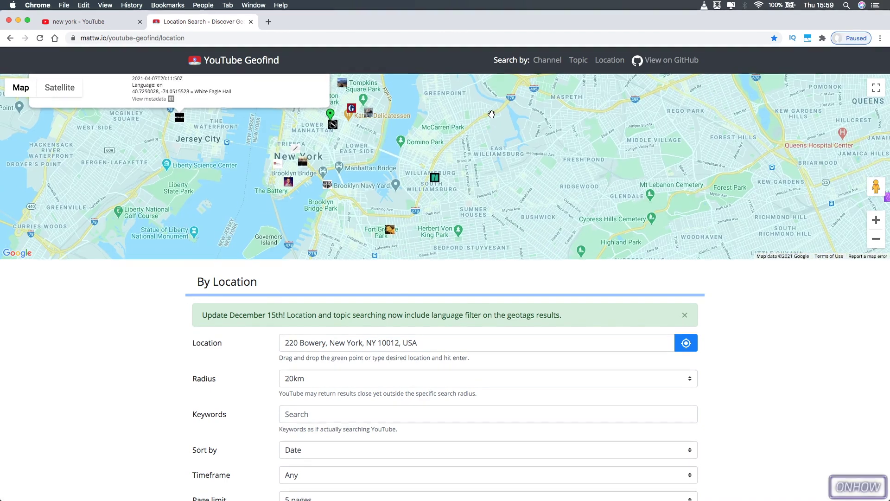
- Open the Williamsburg pin's French video in a new tab and close its popup
left_click(435, 181)
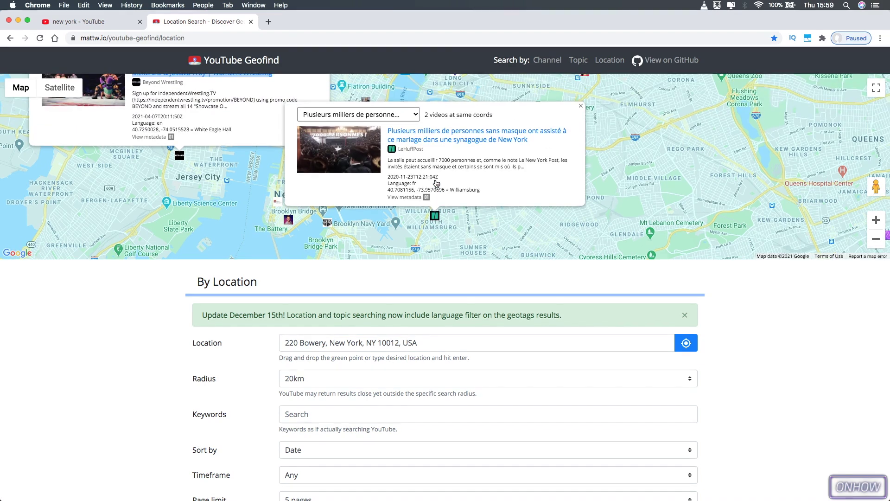
right_click(445, 136)
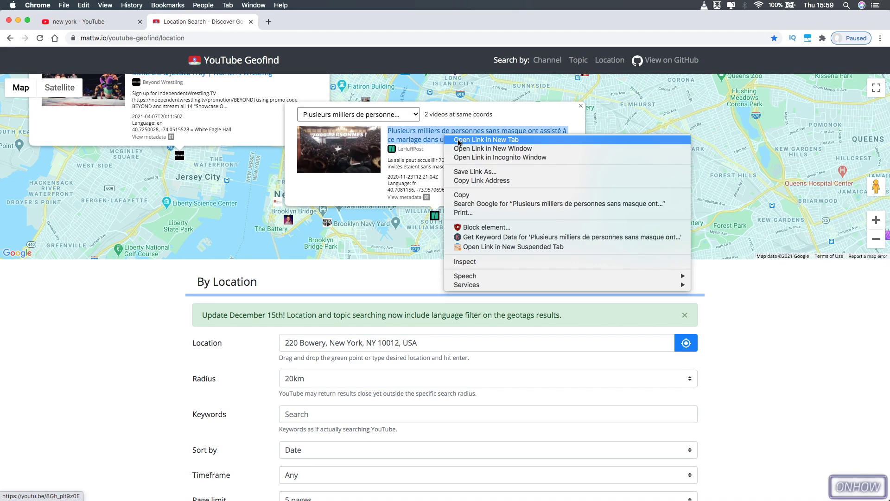
left_click(458, 139)
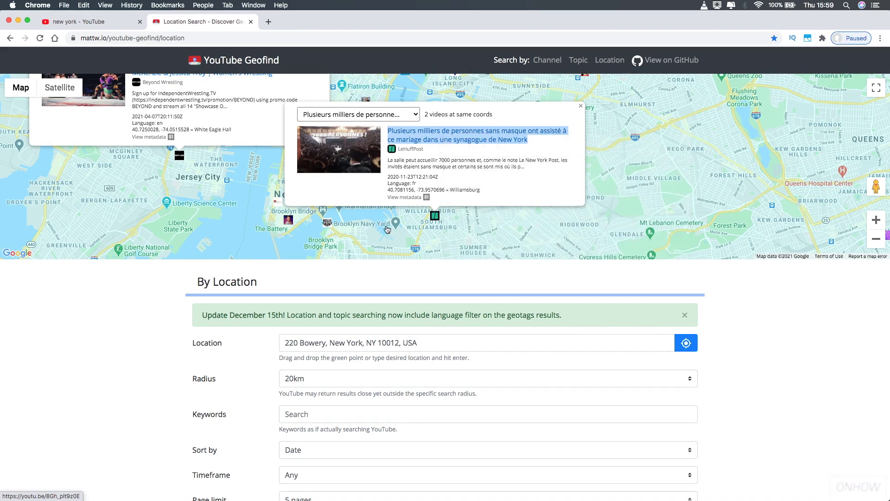
left_click(581, 108)
scroll(417, 147, "down", 2)
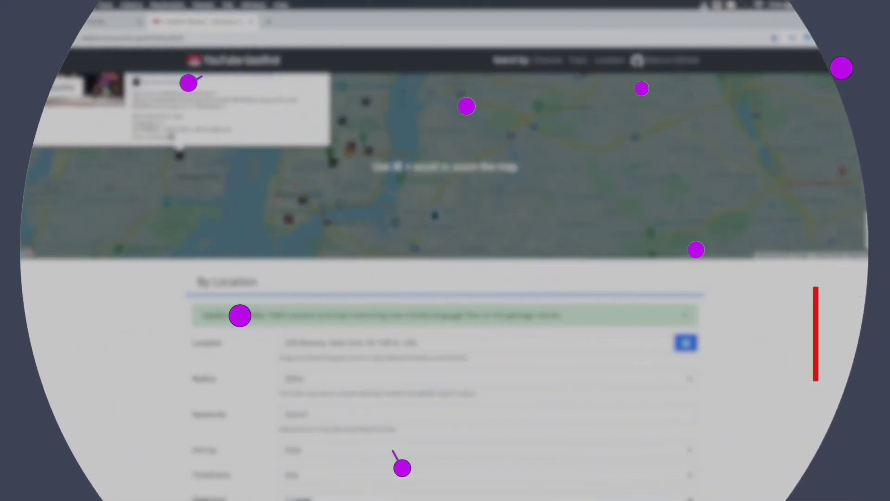